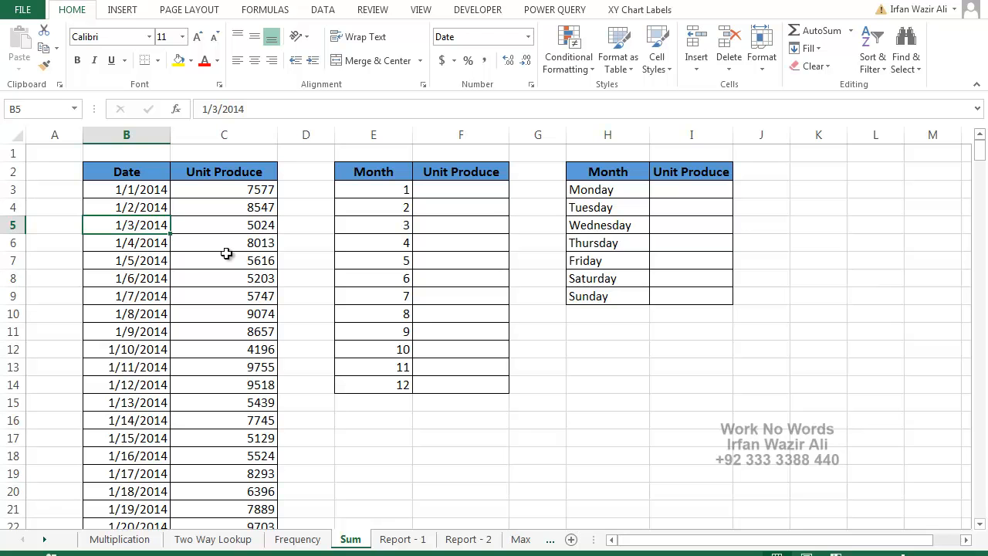
Look through the daily dates and units produced in columns B and C down to the last record and back
key(Right)
key(Down)
key(Down)
key(Down)
key(Down)
key(Down)
key(Down)
key(Down)
key(Down)
key(Down)
key(Down)
key(Down)
key(Down)
key(Down)
key(Down)
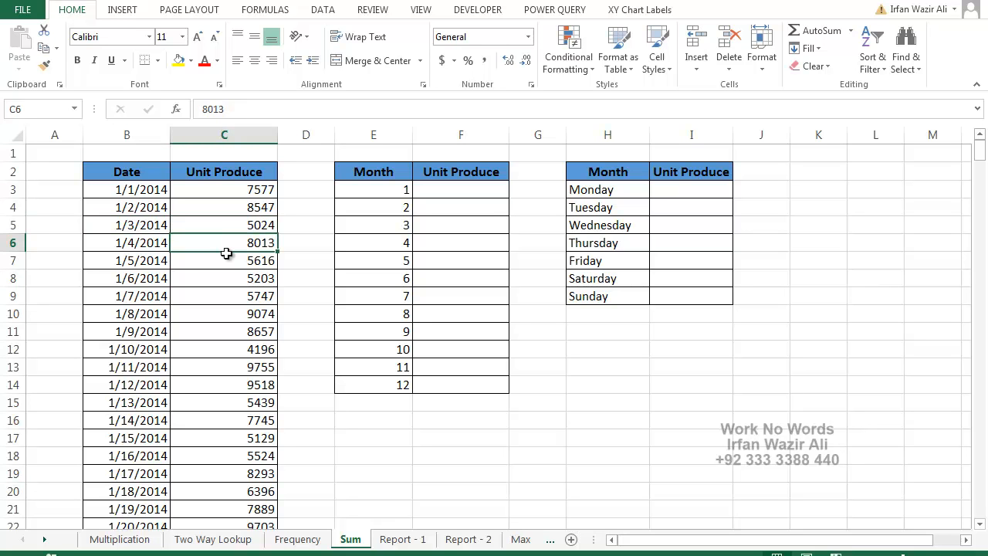
key(Down)
key(Down)
key(Down)
key(Down)
key(Down)
key(Down)
key(Down)
key(Down)
key(Down)
key(Down)
key(Down)
key(Down)
key(Down)
key(Down)
key(Down)
key(Down)
key(Down)
key(Down)
key(Down)
key(Down)
key(Down)
key(Down)
key(Down)
key(Down)
key(Down)
key(Down)
key(Down)
key(Down)
key(Down)
key(Down)
key(Down)
key(Down)
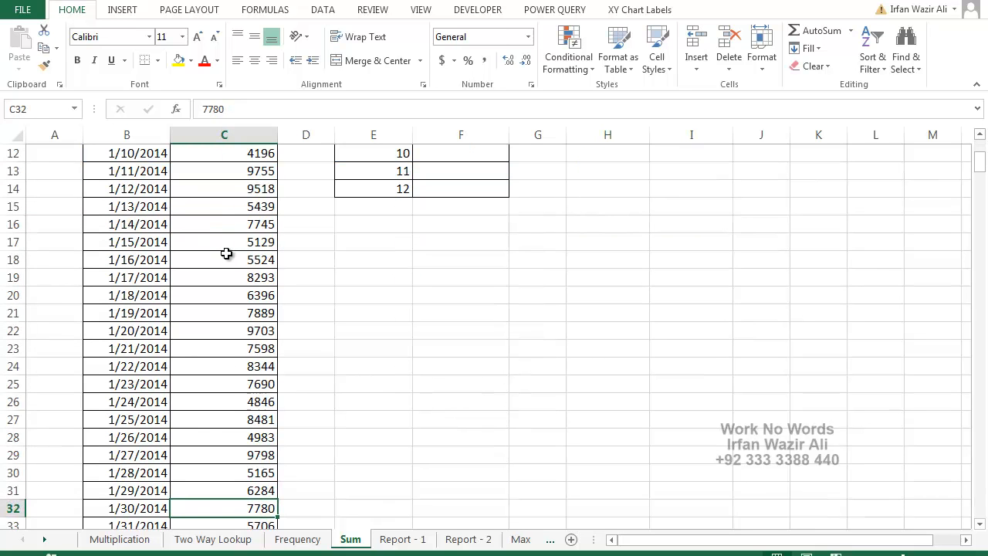
key(Down)
key(Down)
key(Down)
key(Down)
key(Down)
key(Down)
key(Down)
key(Down)
key(Down)
key(Down)
key(Down)
key(Down)
key(Down)
key(Down)
key(Down)
key(Down)
key(Down)
key(Down)
key(Down)
key(Down)
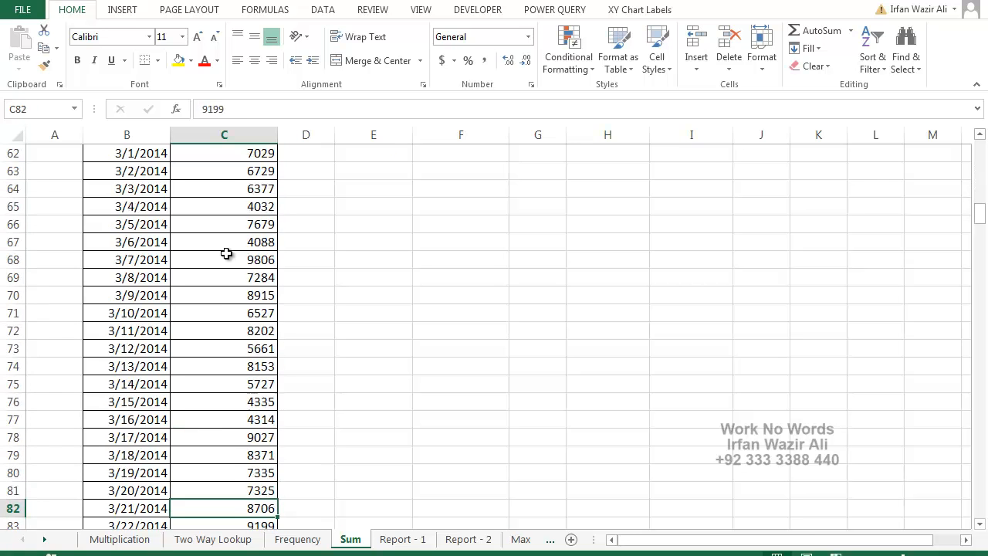
key(Left)
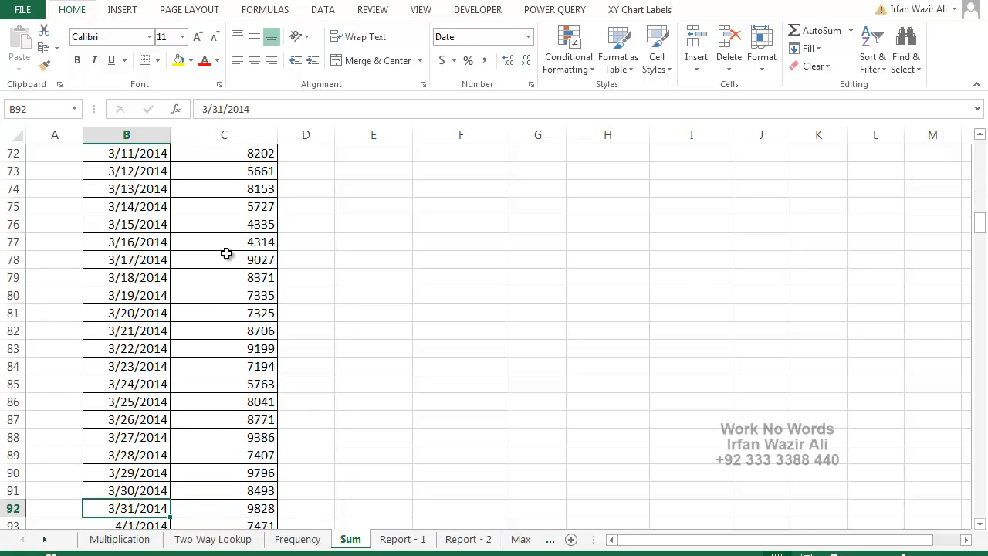
key(ctrl+Down)
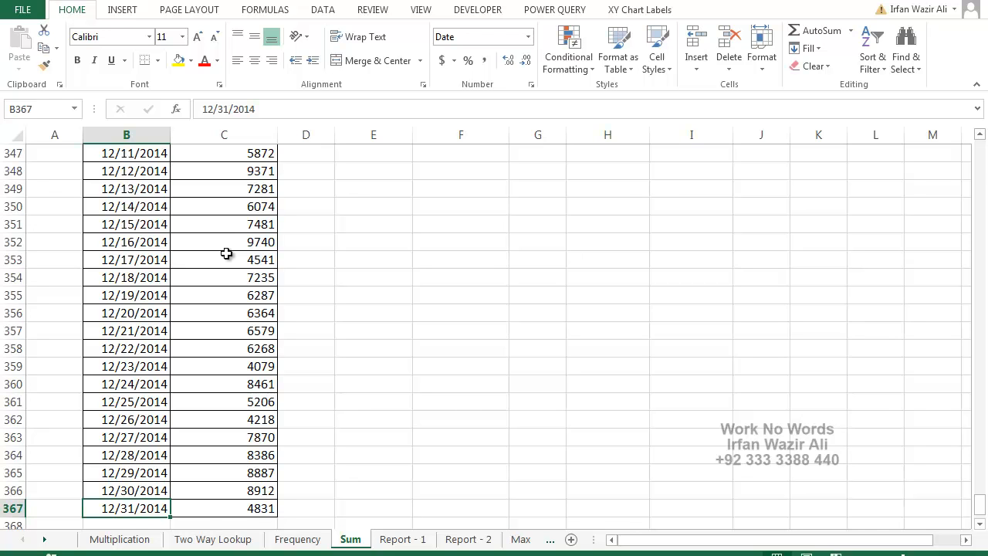
key(ctrl+Up)
key(Right)
key(Down)
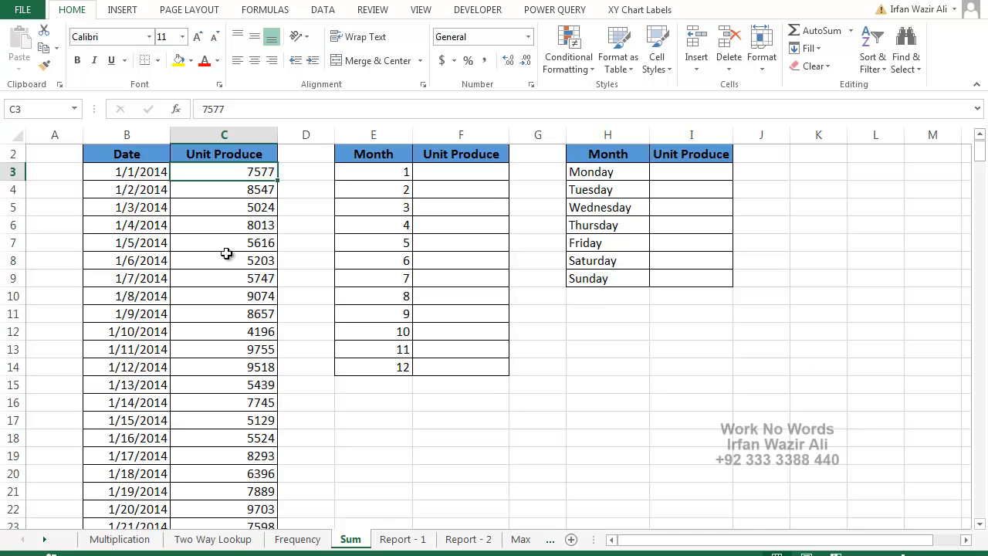
Examine the empty month and weekday summary tables beside the daily production data
key(Right)
key(Right)
key(Right)
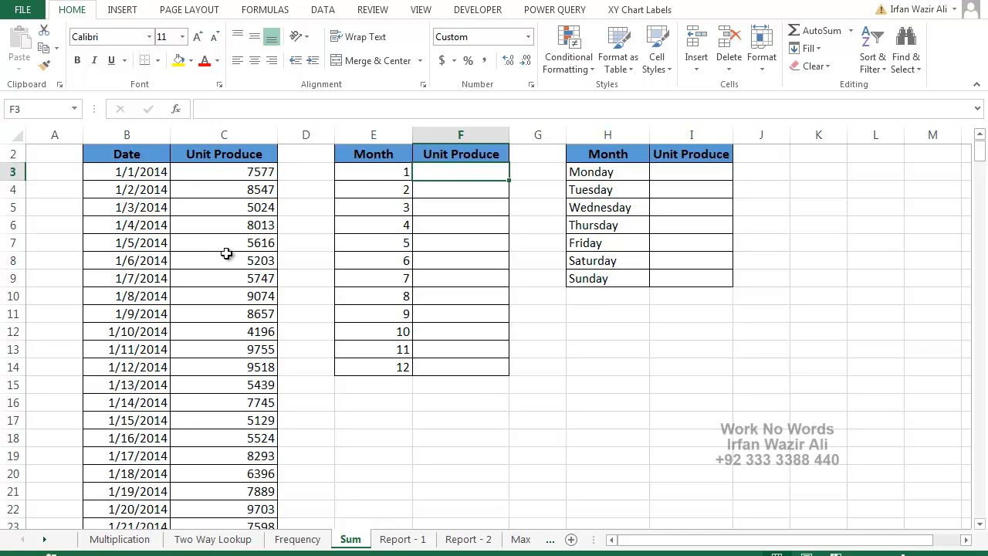
key(Left)
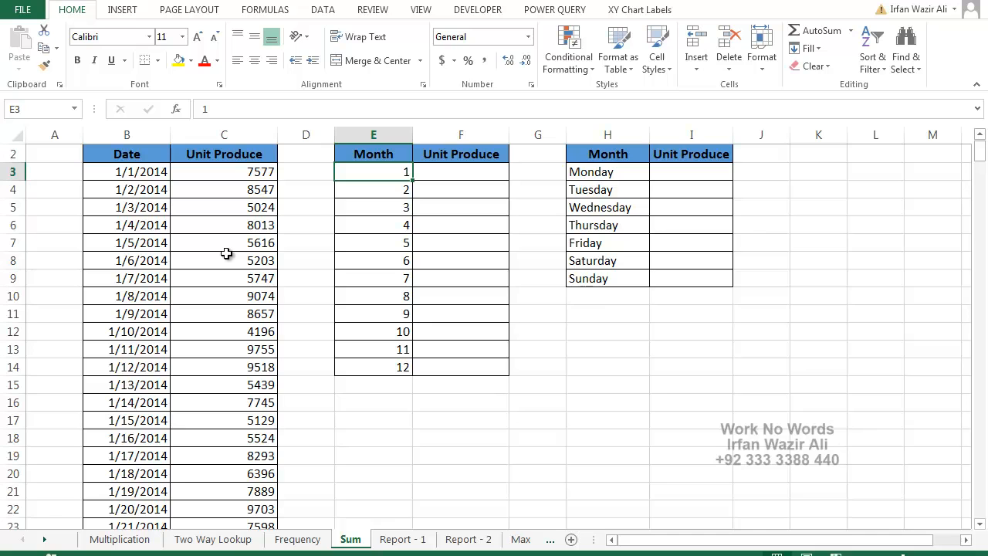
key(Right)
key(Right)
key(Right)
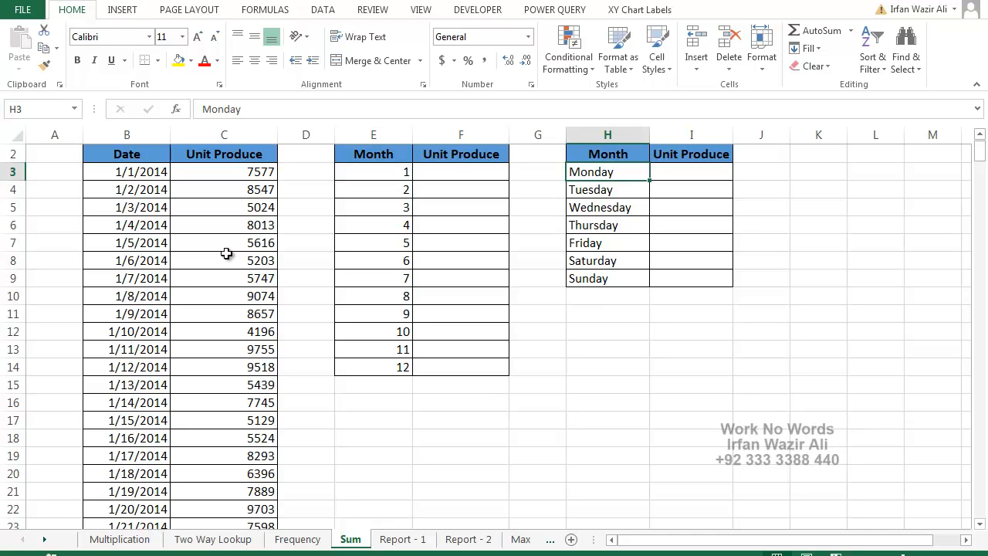
key(Down)
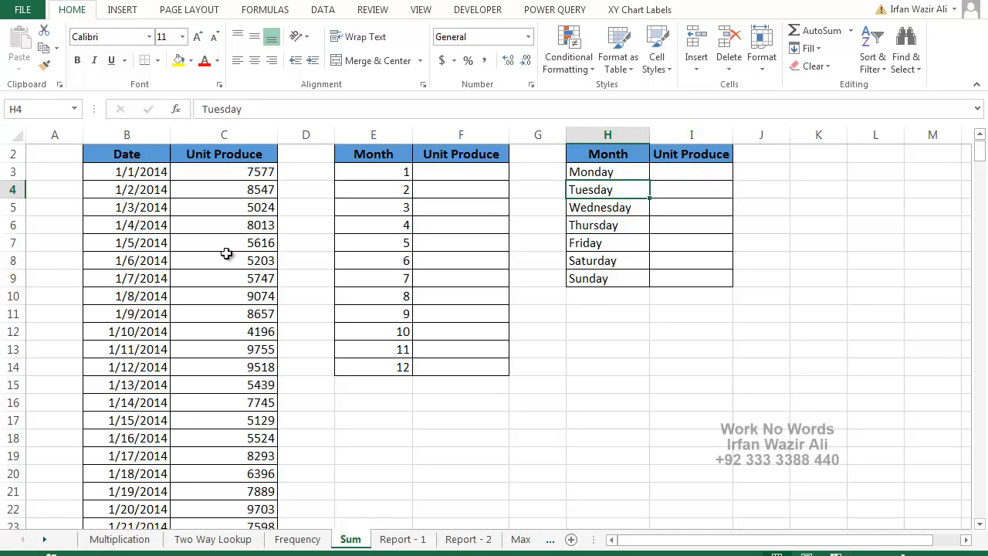
key(Down)
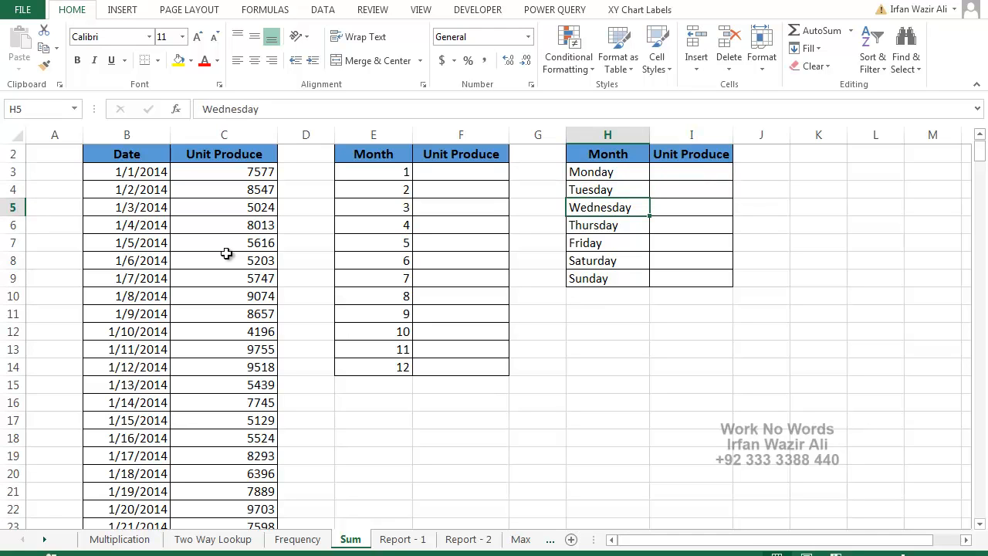
key(Left)
key(Left)
key(Left)
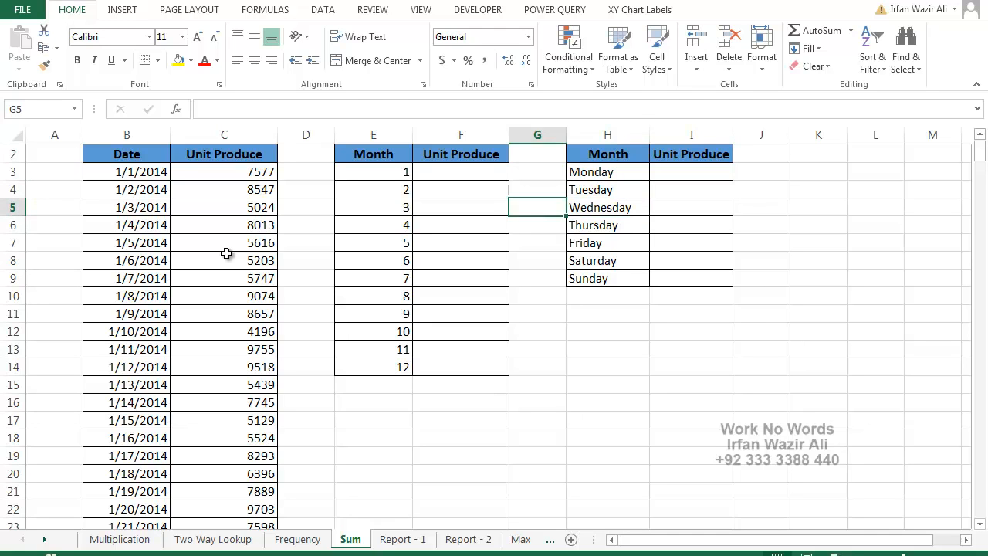
key(Up)
key(Up)
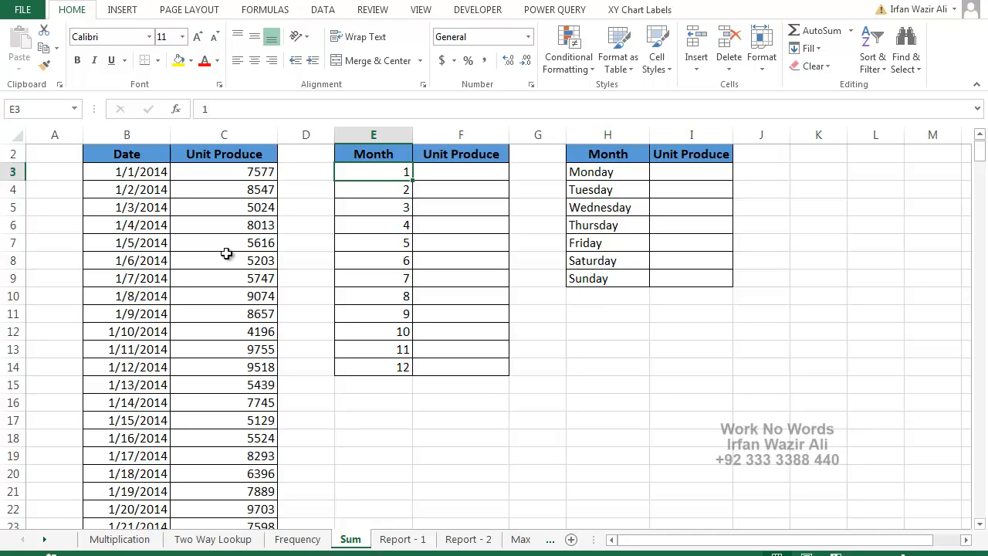
Start a SUM formula in F3 that takes the MONTH of the dates in the absolute range $B$3:$B$367
key(Right)
key(Left)
key(Right)
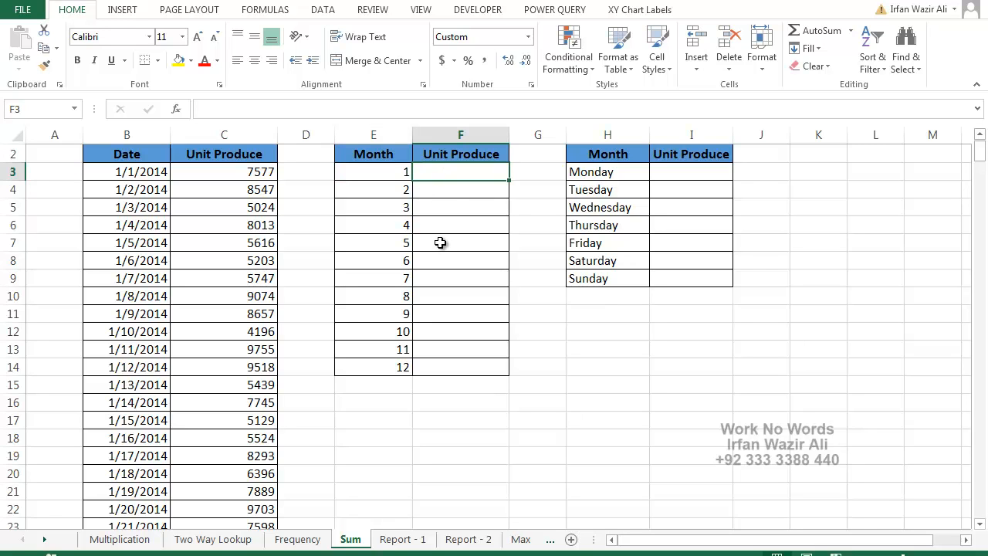
text(=sum(()
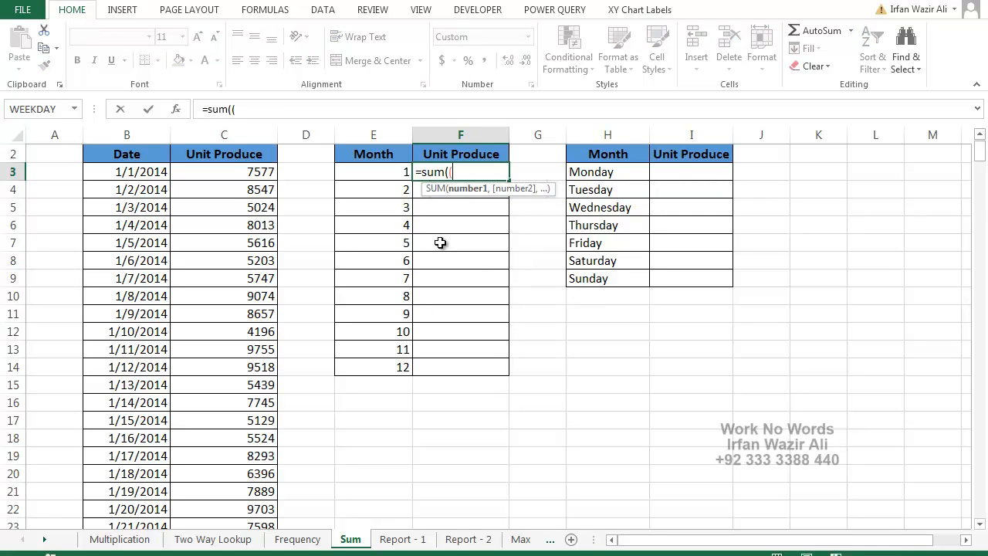
text(m)
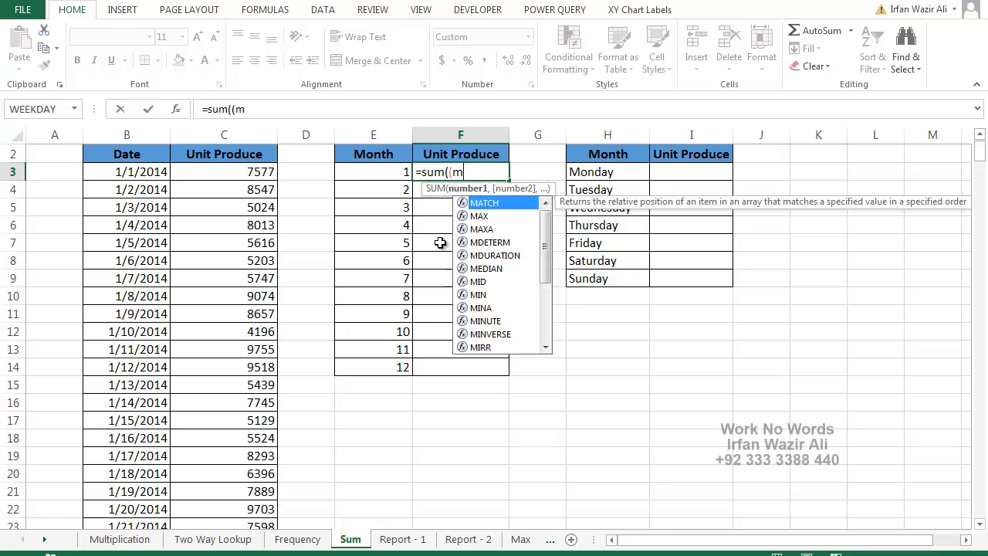
text(onth()
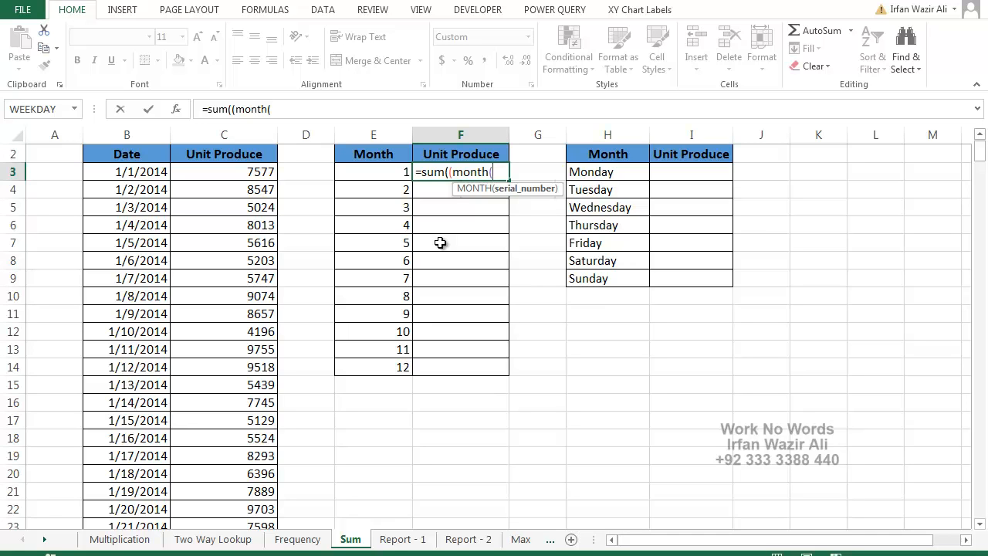
key(Left)
key(Left)
key(Left)
key(Left)
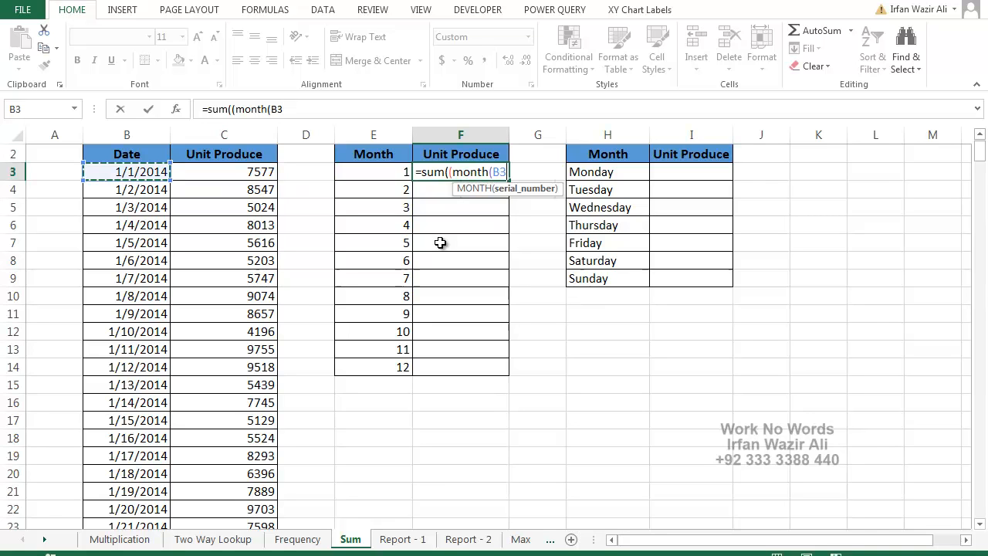
key(ctrl+shift+Down)
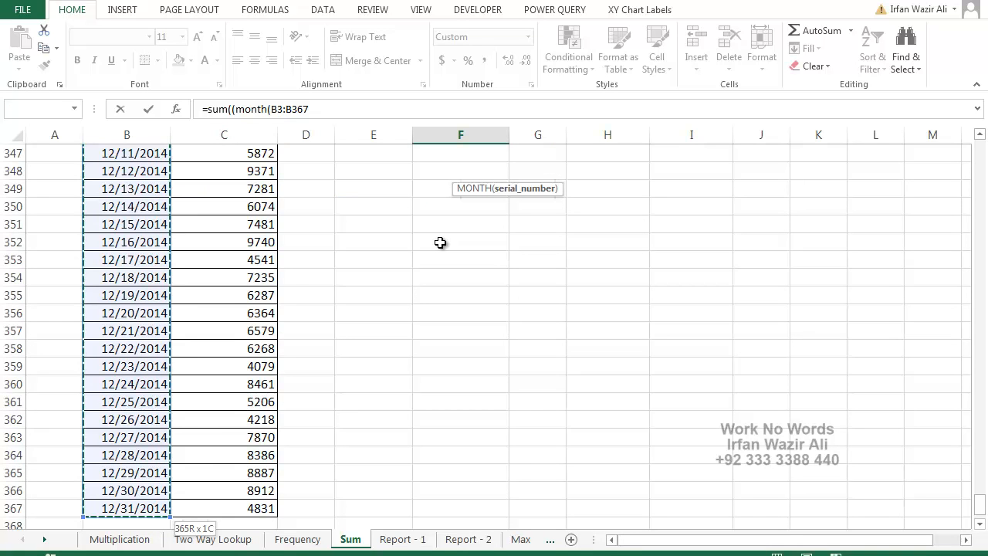
key(F4)
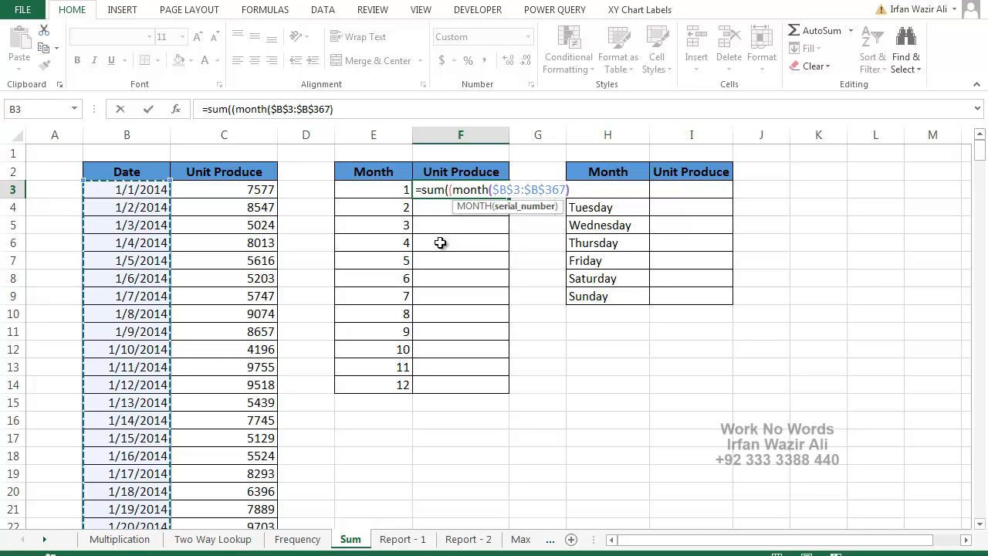
Complete the F3 formula by matching the month to E3, multiplying by $C$3:$C$367, and enter it as an array formula
text()=)
key(Left)
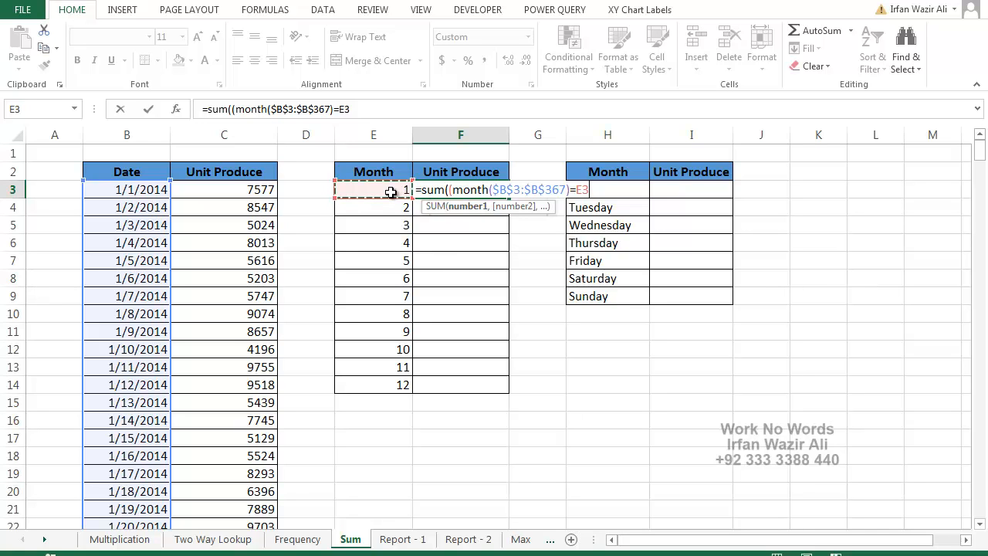
text()*)
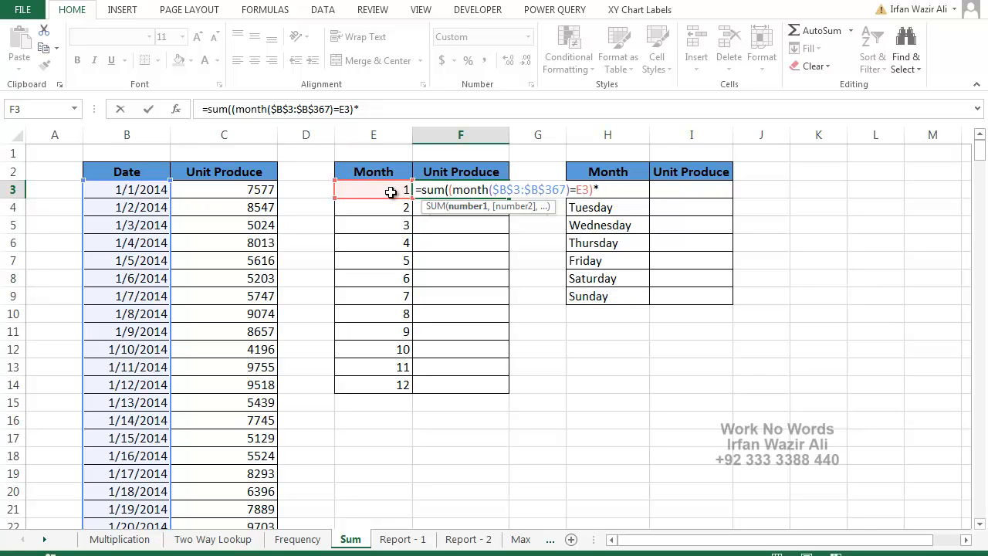
key(Left)
key(Left)
key(Left)
key(ctrl+shift+Down)
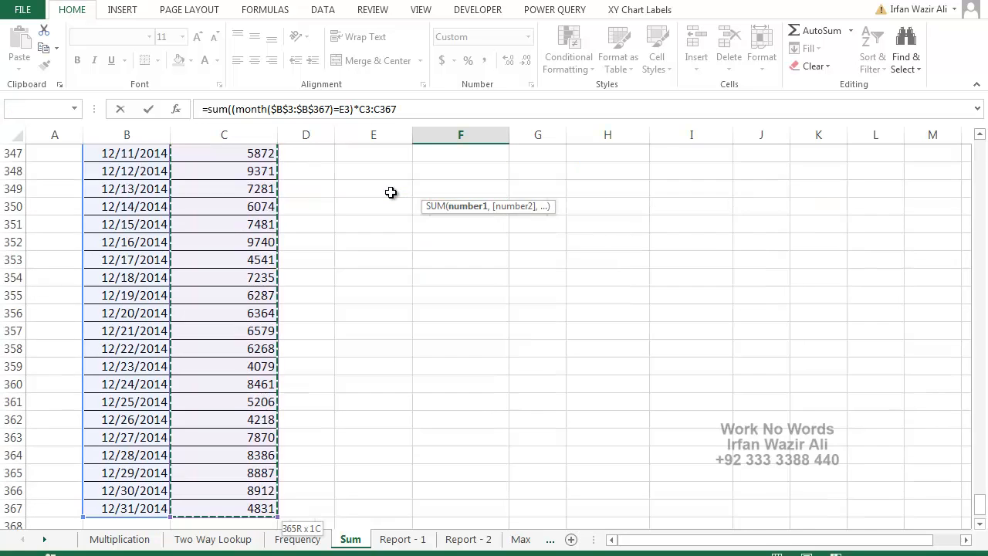
key(F4)
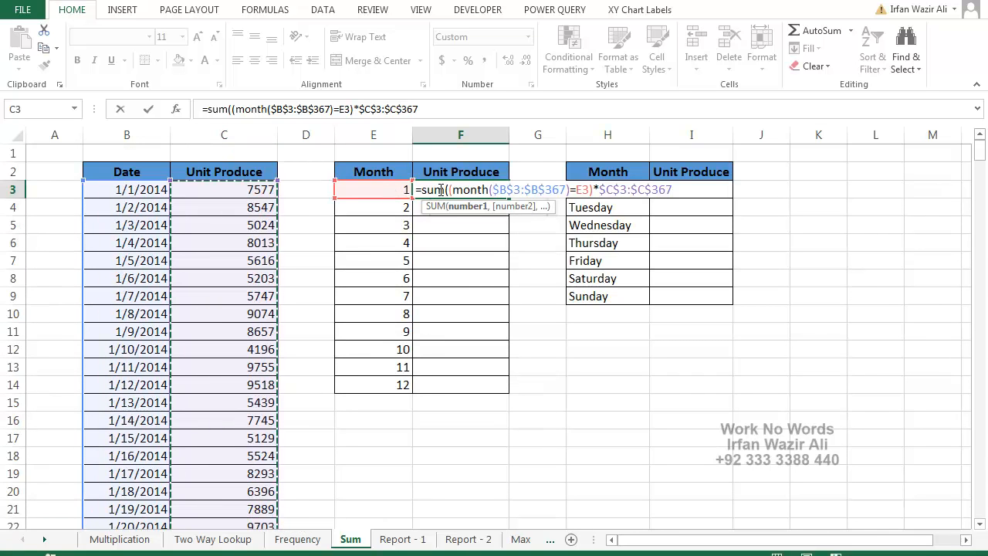
text())
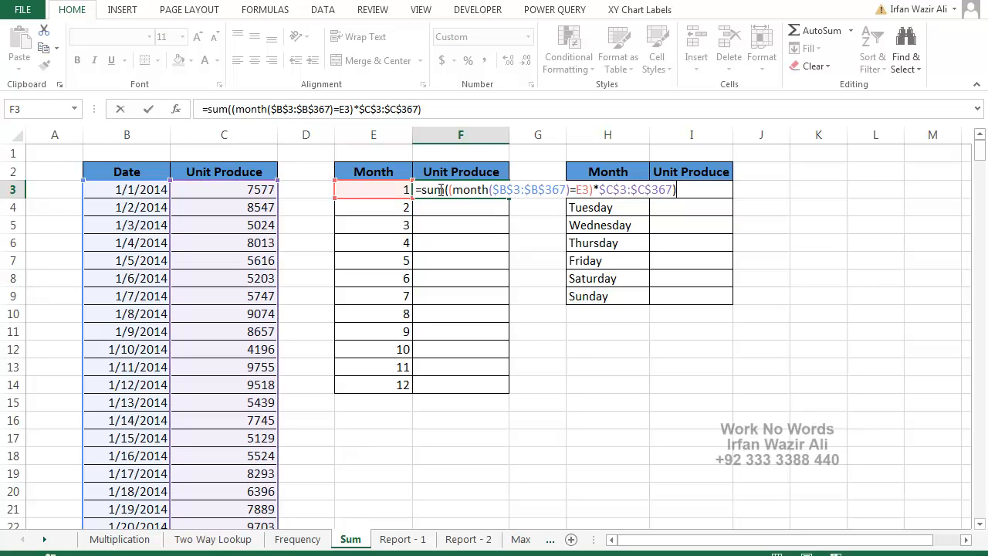
key(ctrl+shift+Return)
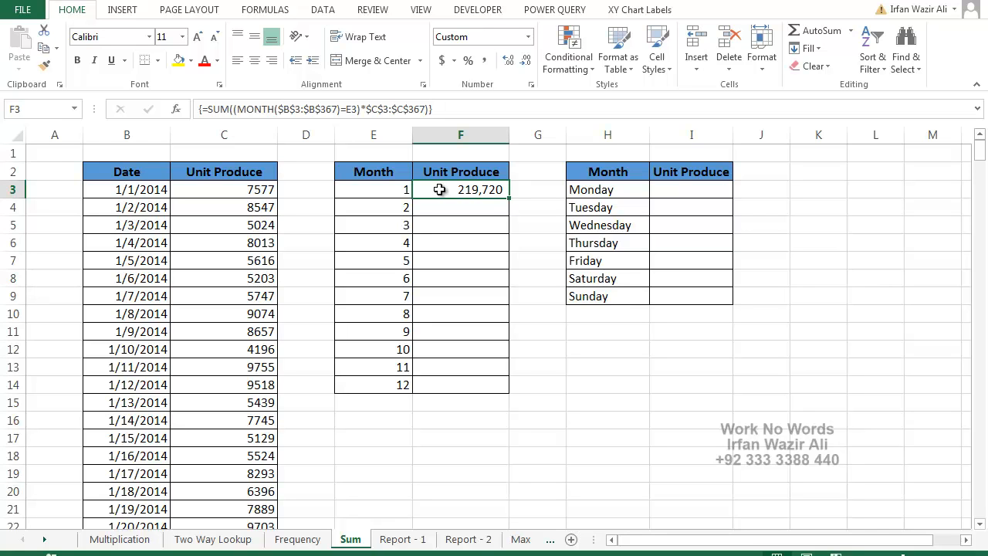
Fill the array formula from F3 down to F14 for all twelve months
double_click(508, 198)
drag(508, 198, 507, 385)
key(ctrl+z)
Total the monthly units produced in F16 with an AutoSum of F3:F15
click(475, 416)
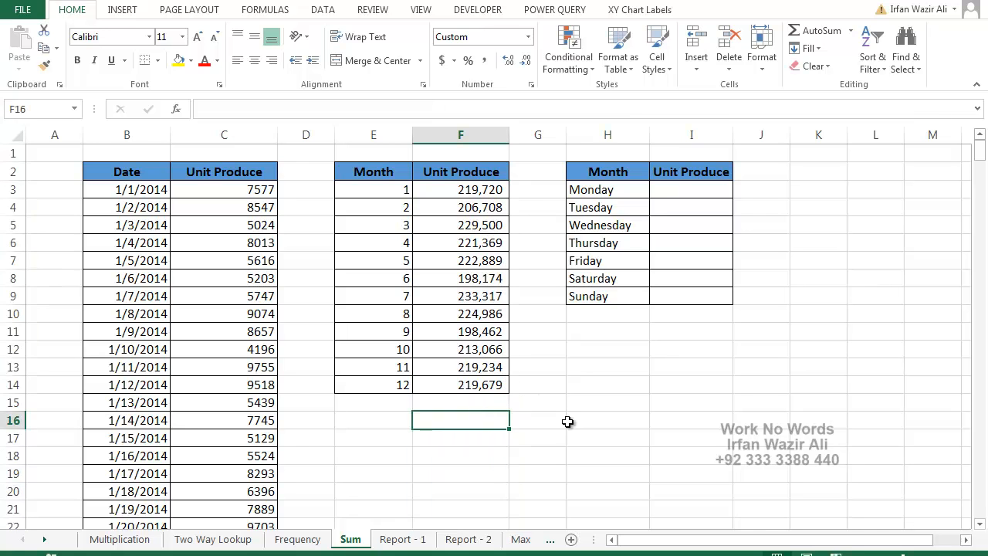
key(alt+equal)
key(Return)
key(Up)
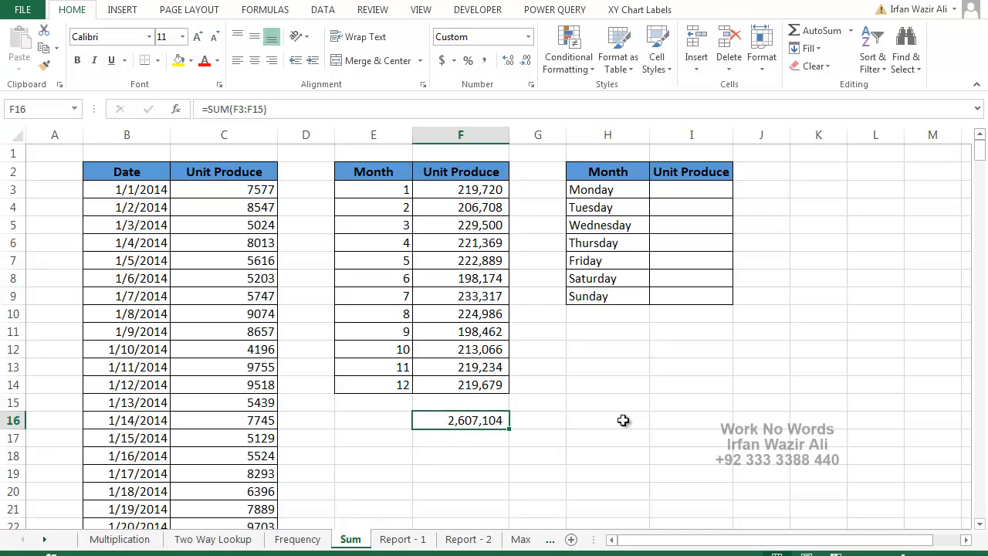
Total the daily units produced in C369 with an AutoSum of C3:C368
key(Left)
key(Left)
key(Left)
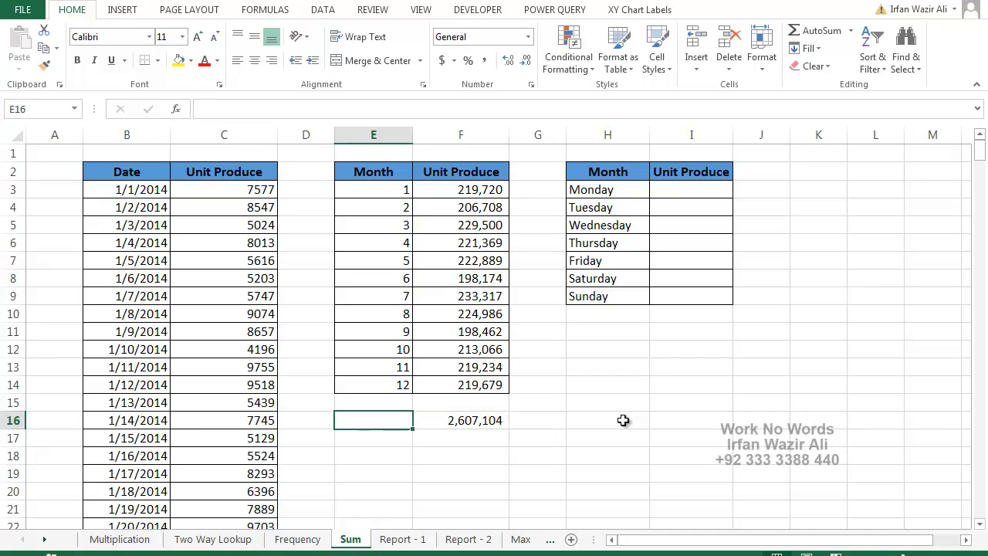
key(ctrl+Down)
key(Down)
key(Down)
key(alt+equal)
key(Return)
key(Up)
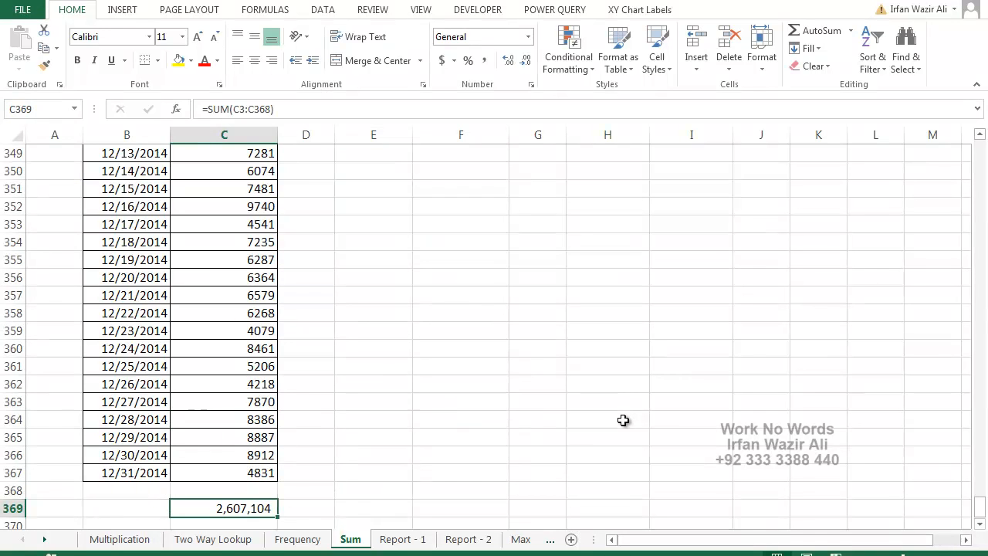
key(Down)
key(Down)
key(Up)
key(Up)
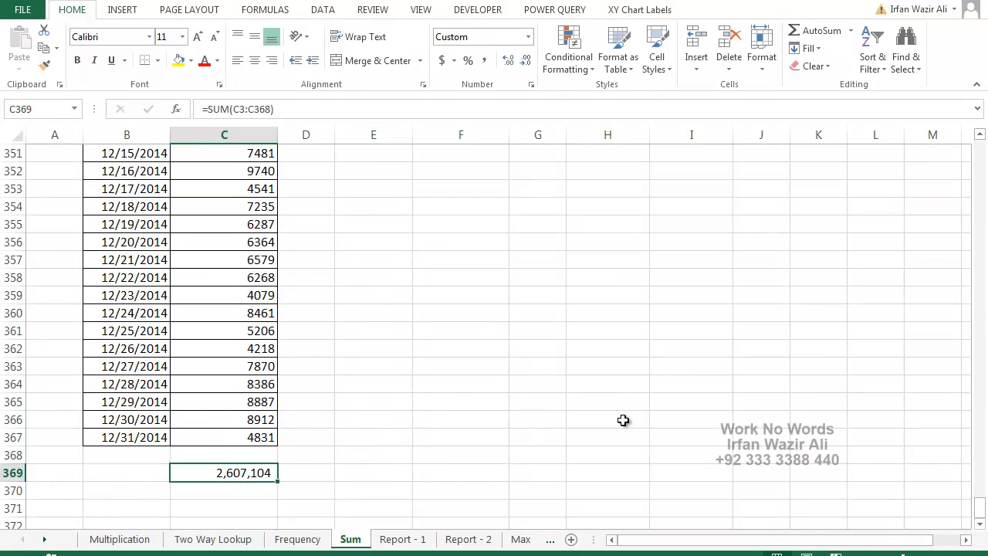
Return to the monthly table and inspect the month 2 formula in F4 with its referenced ranges
key(Right)
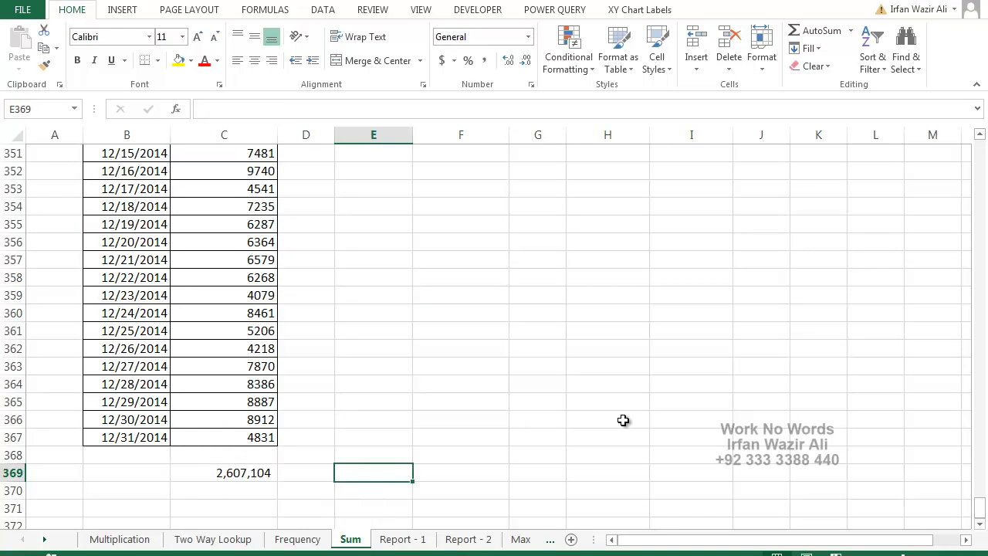
key(Right)
key(Right)
key(ctrl+Up)
key(Up)
key(Up)
key(Up)
key(Up)
key(Up)
key(Up)
key(Up)
key(Up)
key(Up)
key(Up)
key(Up)
key(Up)
key(Up)
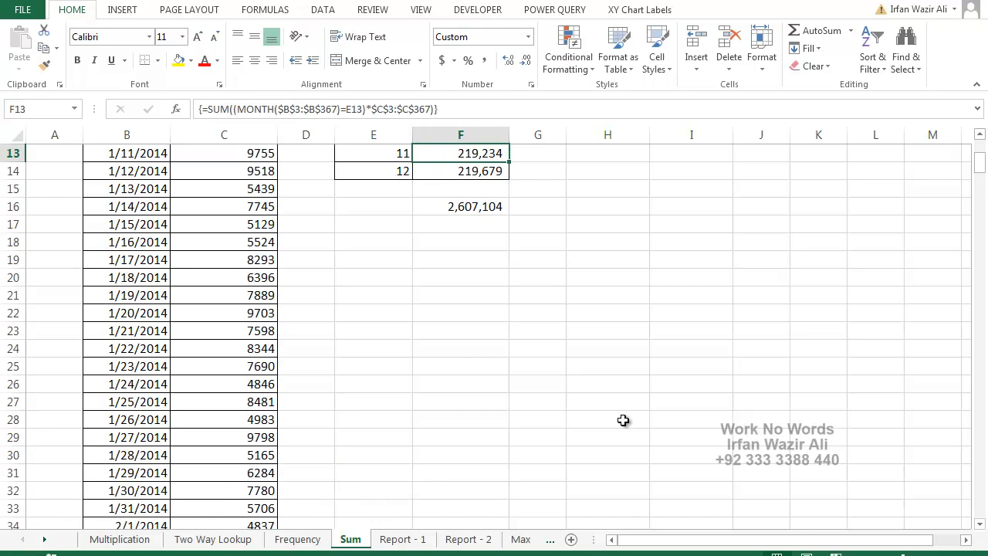
key(Down)
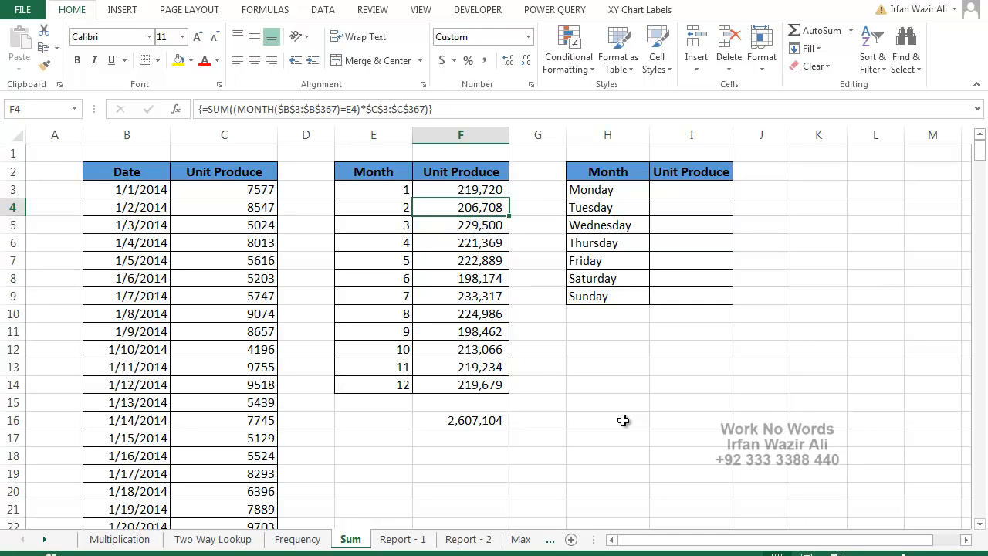
key(F2)
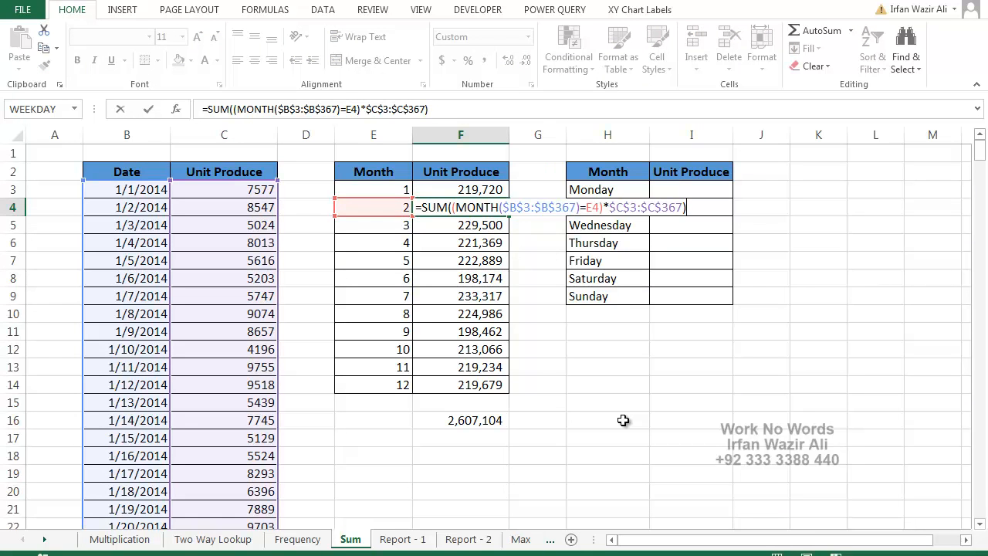
Re-enter the F4 array formula unchanged and begin a formula in I3 for Monday with =SUM((TEXT(
key(ctrl+shift+Return)
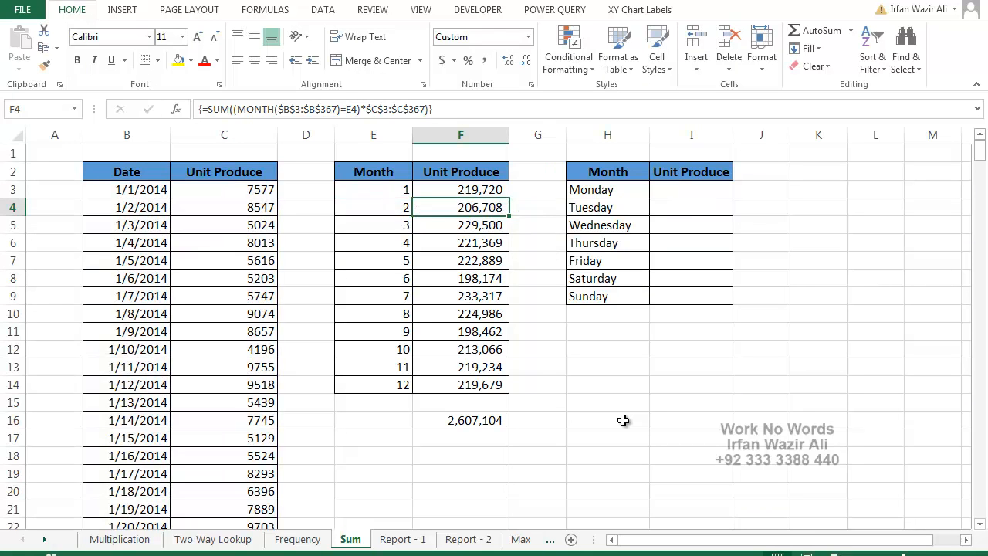
key(Right)
key(Right)
key(Right)
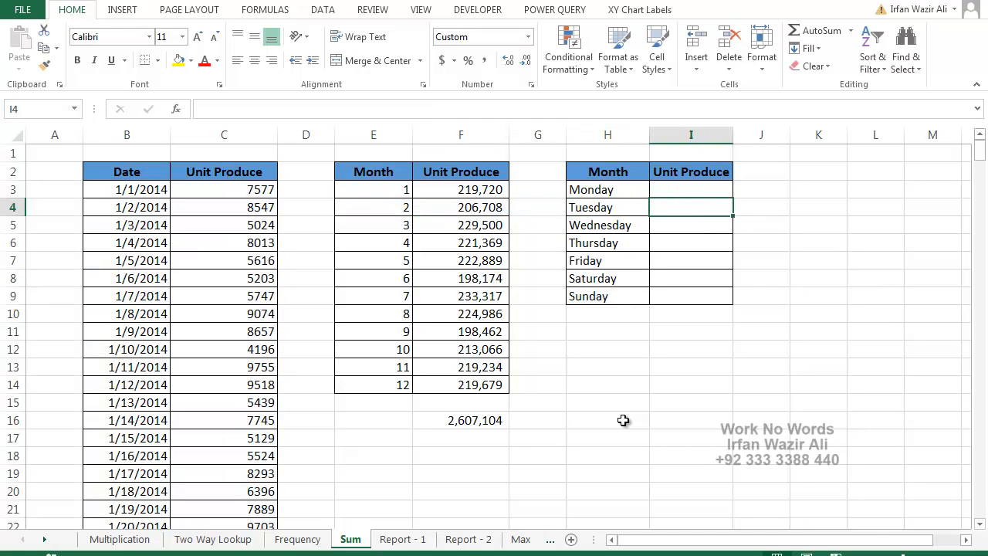
key(Up)
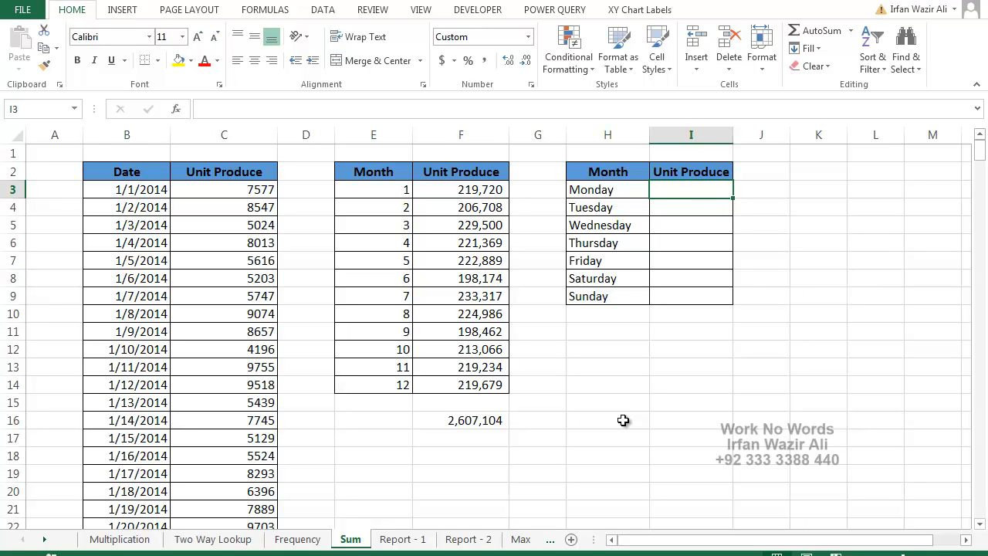
text(=sum)
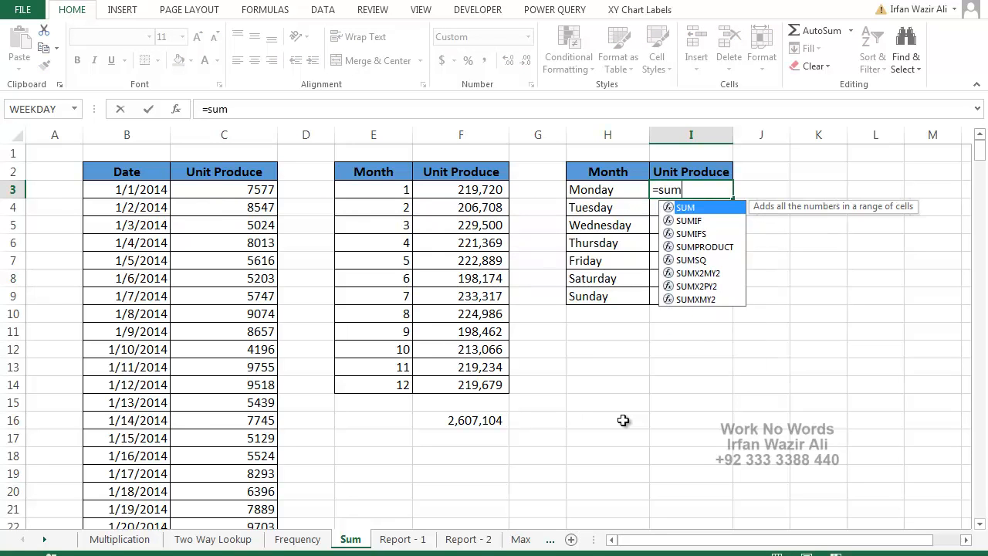
text((()
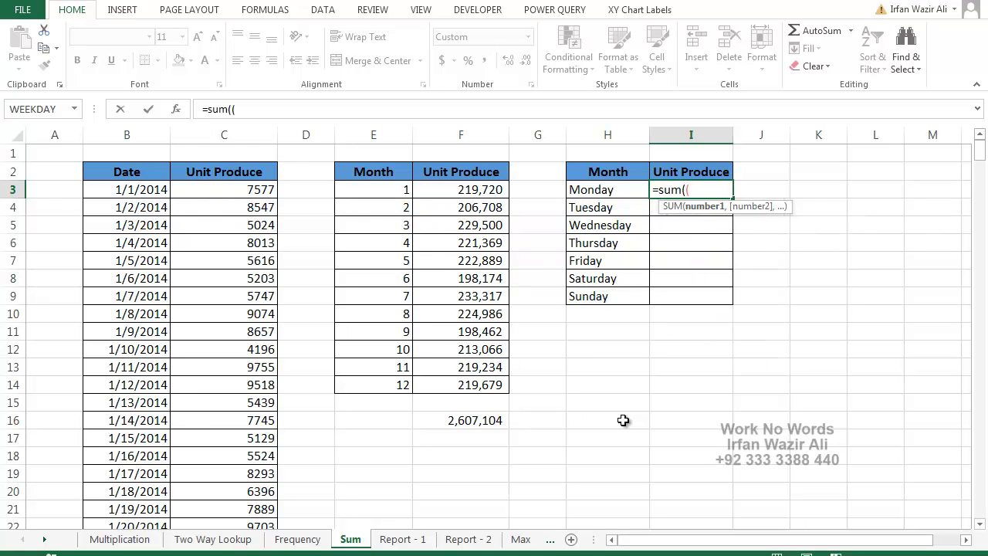
text(text)
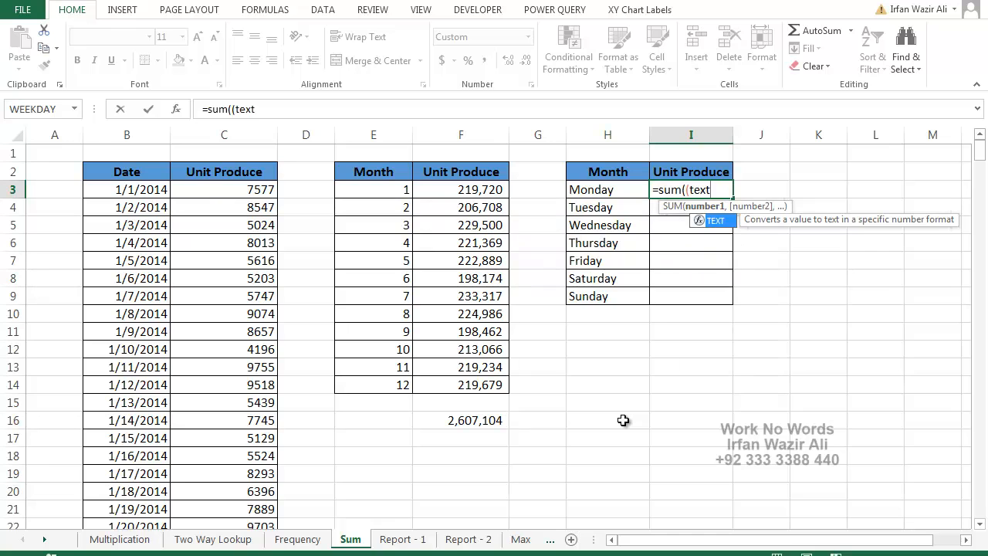
text(()
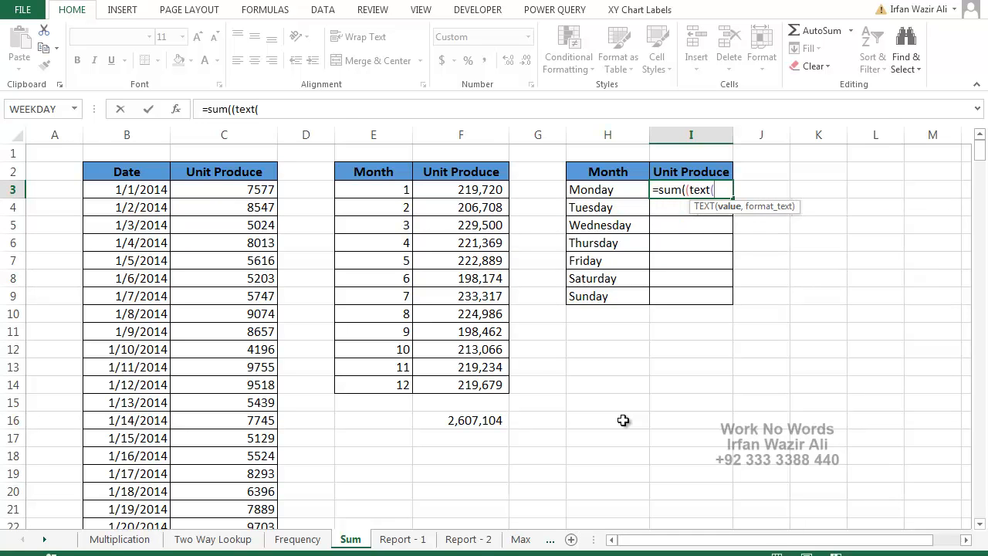
Have TEXT convert the dates in $B$3:$B$367 with the format "DDDD" and compare the result with H3
key(Left)
key(Left)
key(Left)
key(Left)
key(Left)
key(Left)
key(Left)
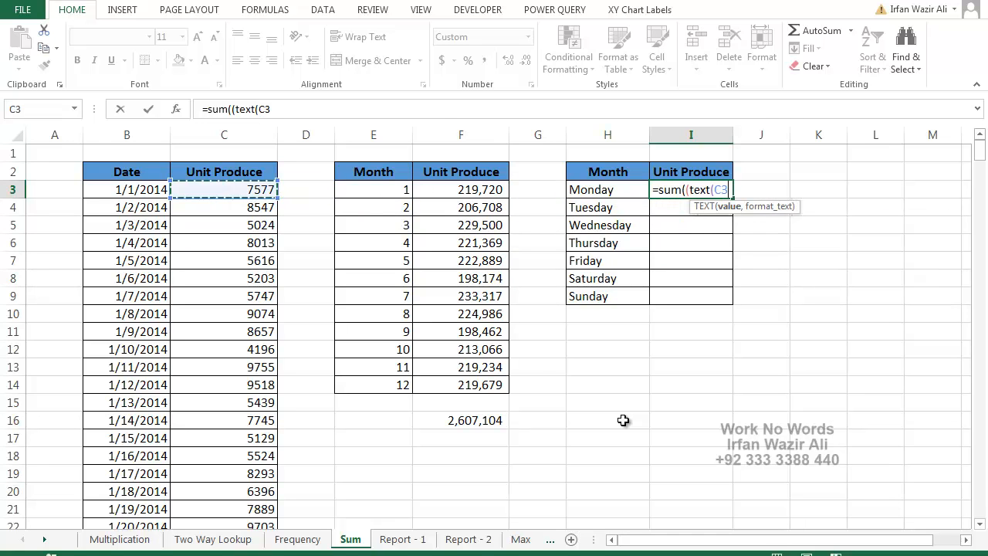
key(ctrl+shift+Down)
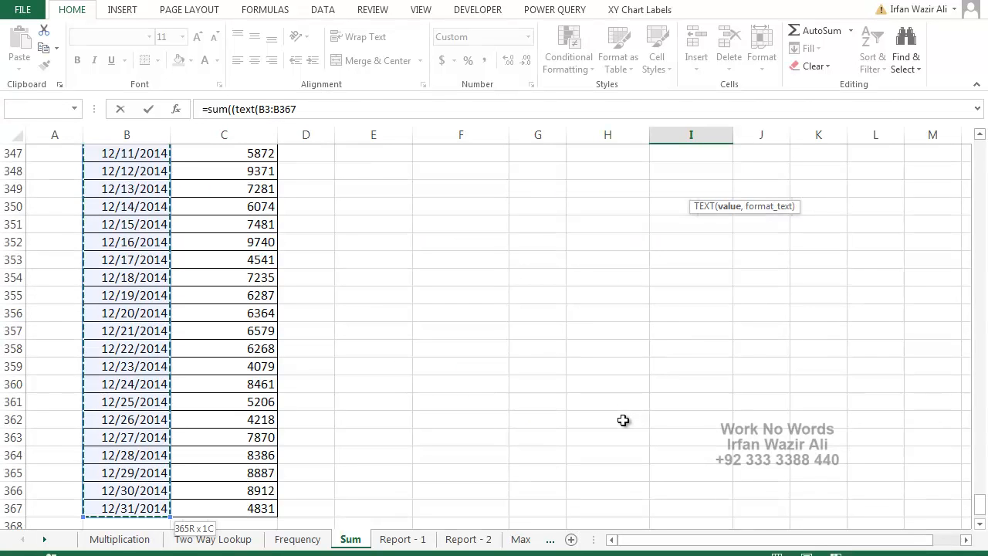
key(F4)
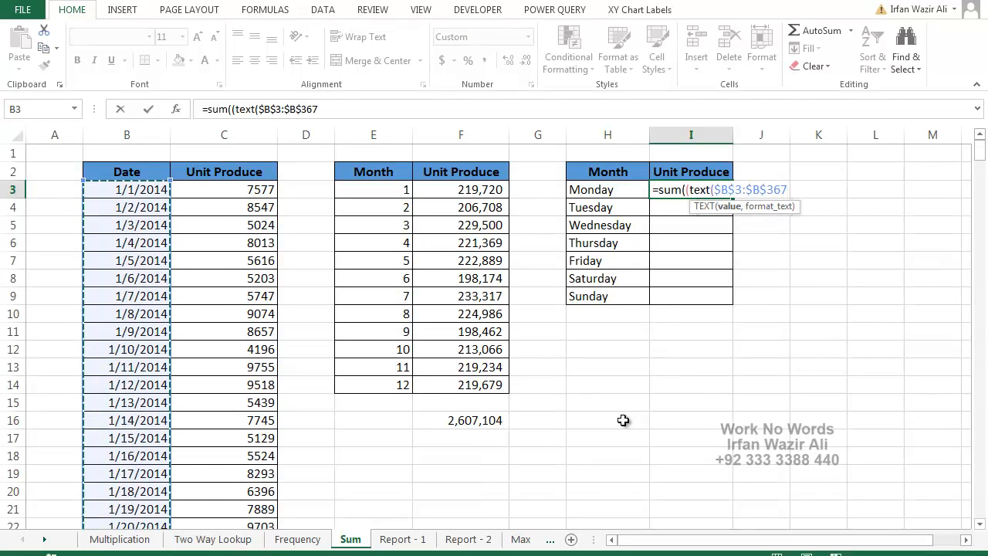
text(,)
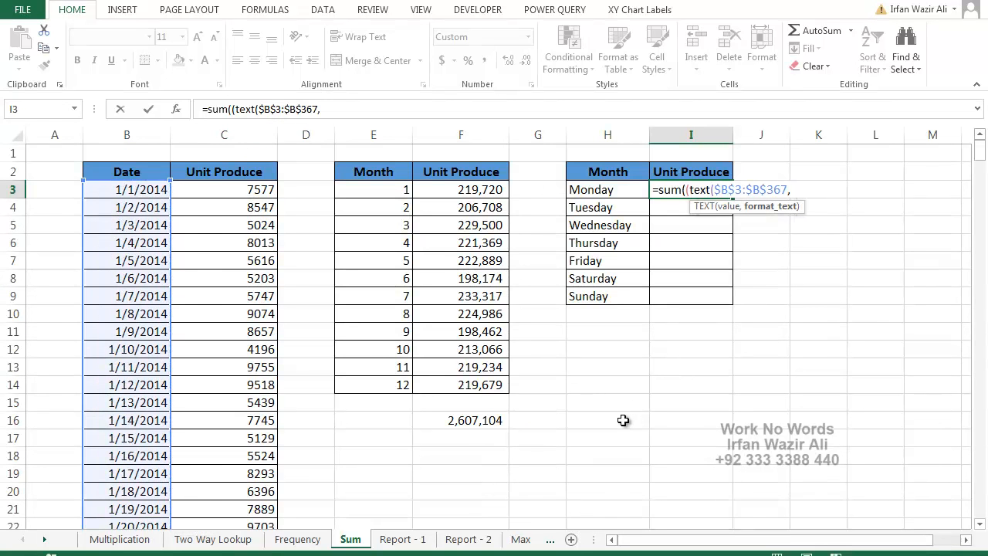
text("DDDD")
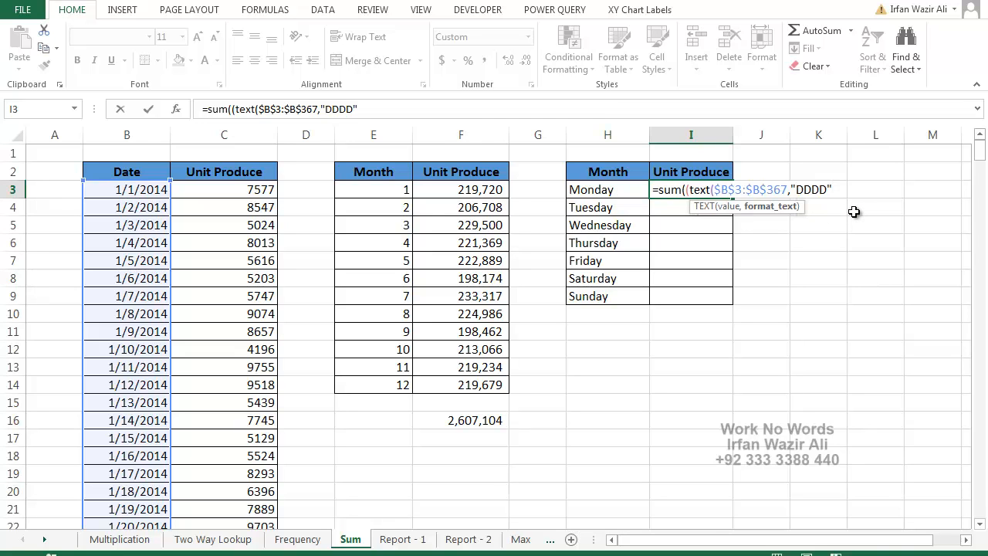
text()=)
key(Left)
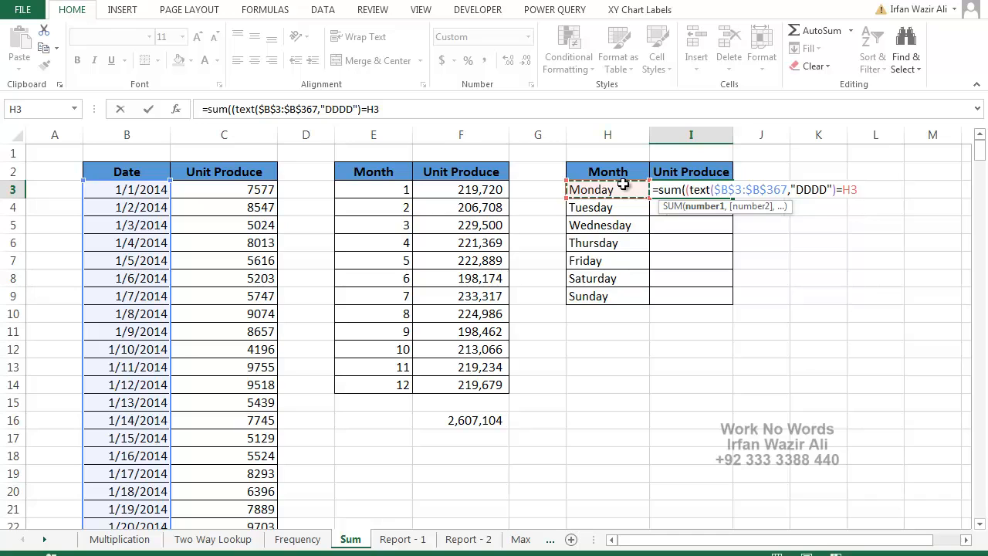
Multiply the weekday comparison by the units in $C$3:$C$367 and enter the I3 formula as an array formula
text()*)
key(Left)
key(Left)
key(Left)
key(Left)
key(Left)
key(Left)
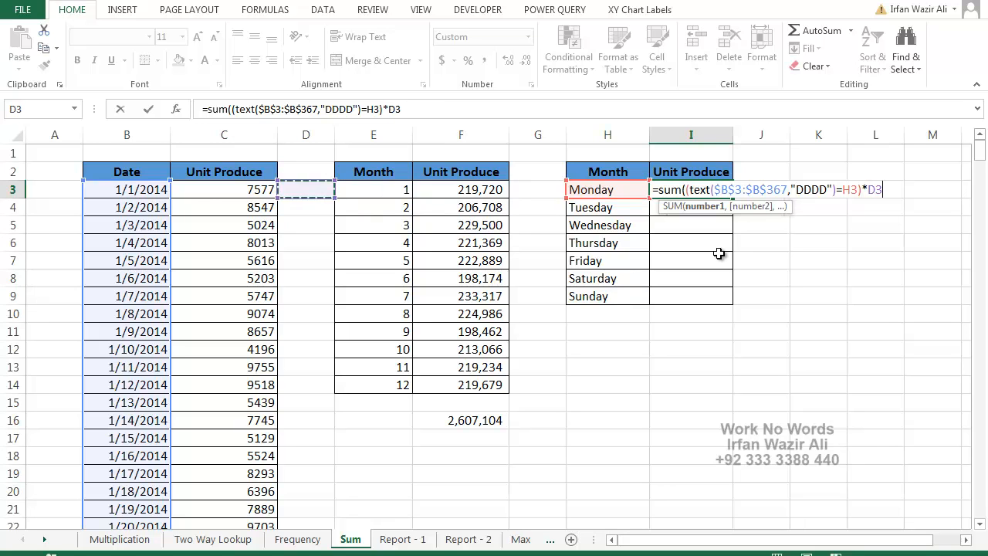
key(ctrl+shift+Down)
key(F4)
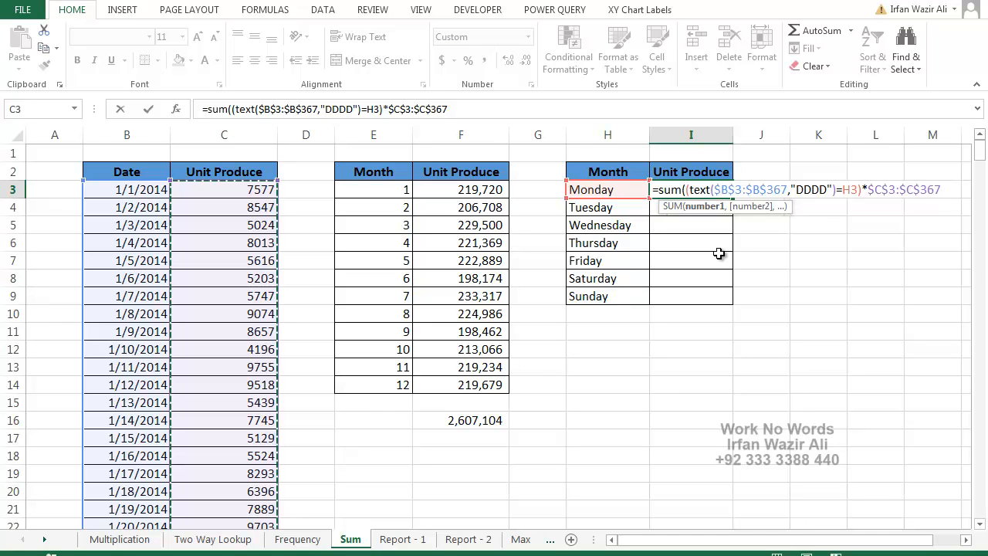
text())
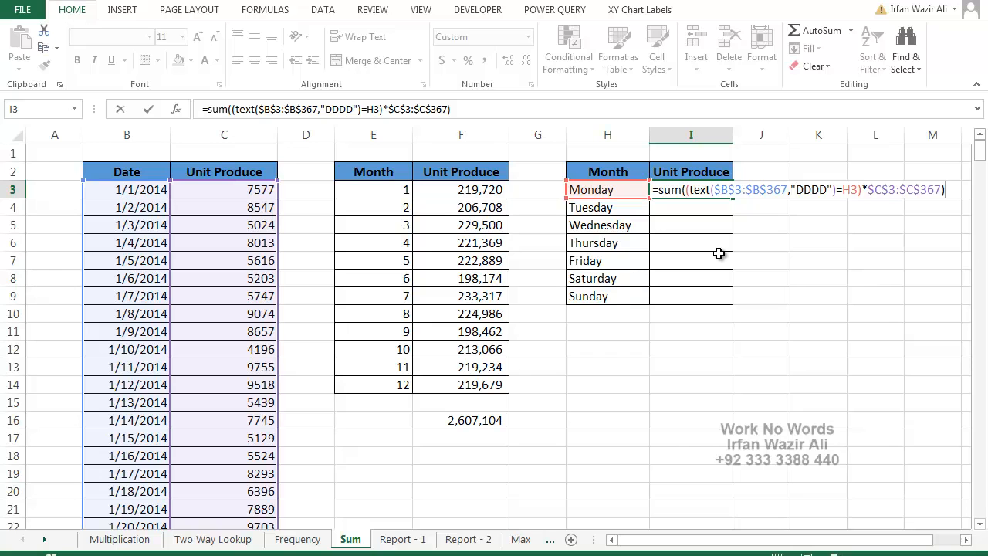
key(ctrl+shift+Return)
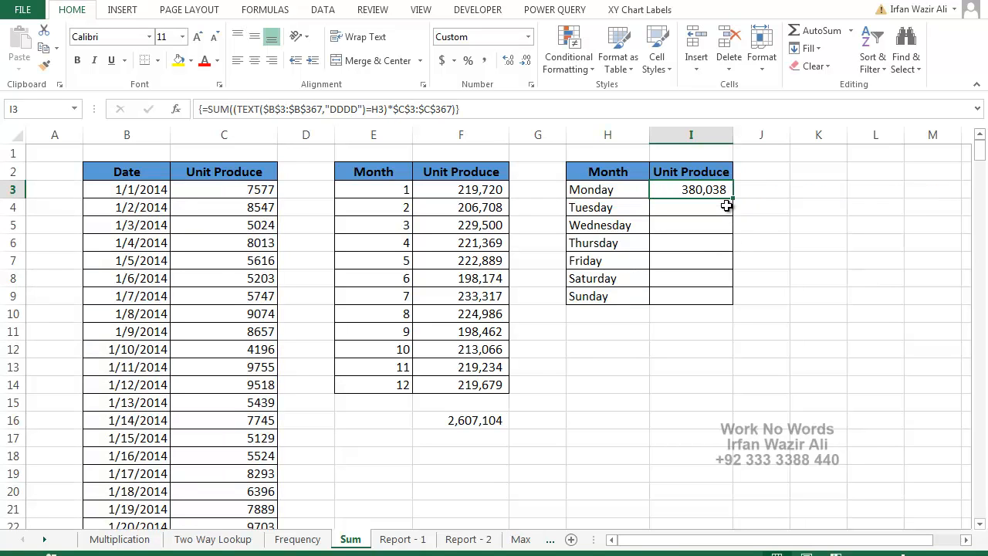
Fill the weekday array formula from I3 down to I9 and total the column in I16 with an AutoSum of I3:I15
drag(732, 198, 734, 307)
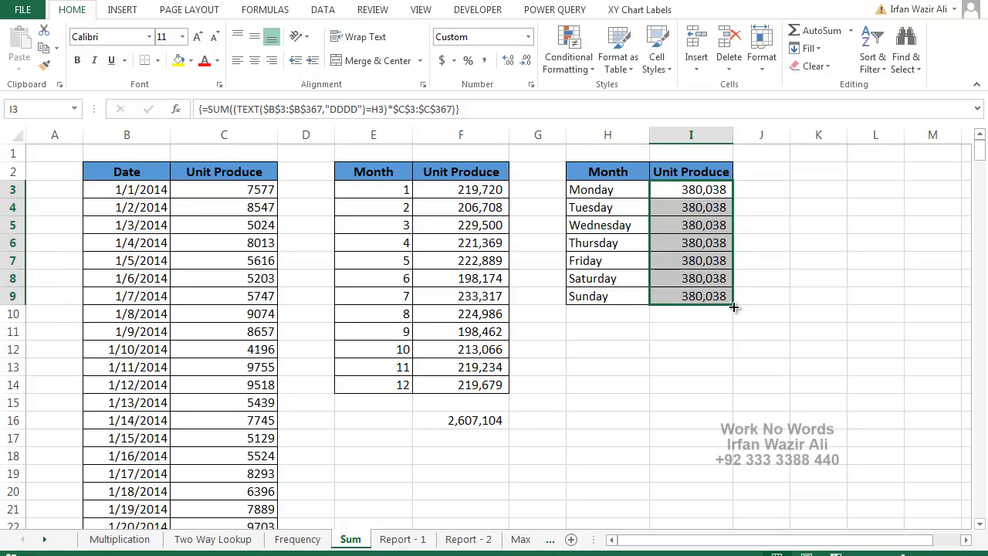
click(689, 418)
key(alt+equal)
key(Return)
key(Up)
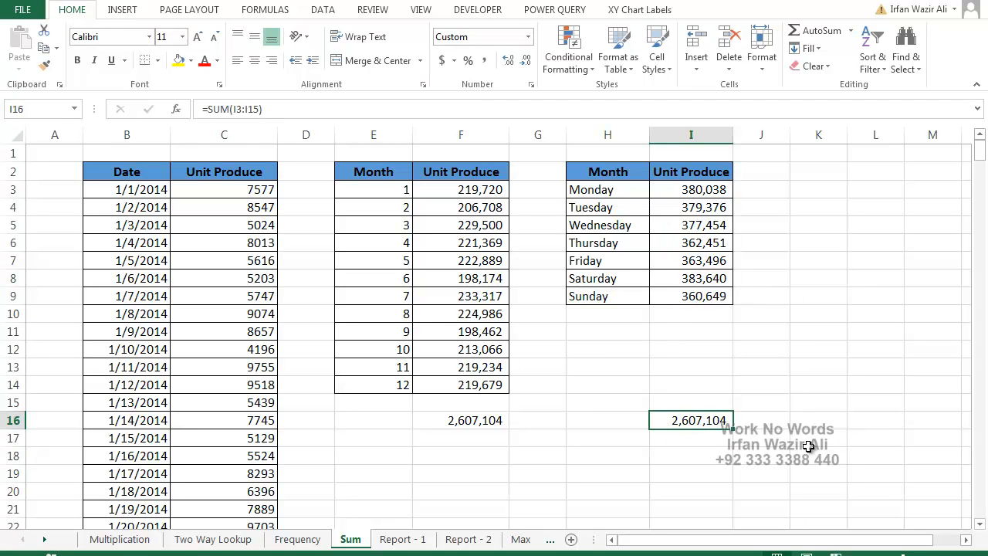